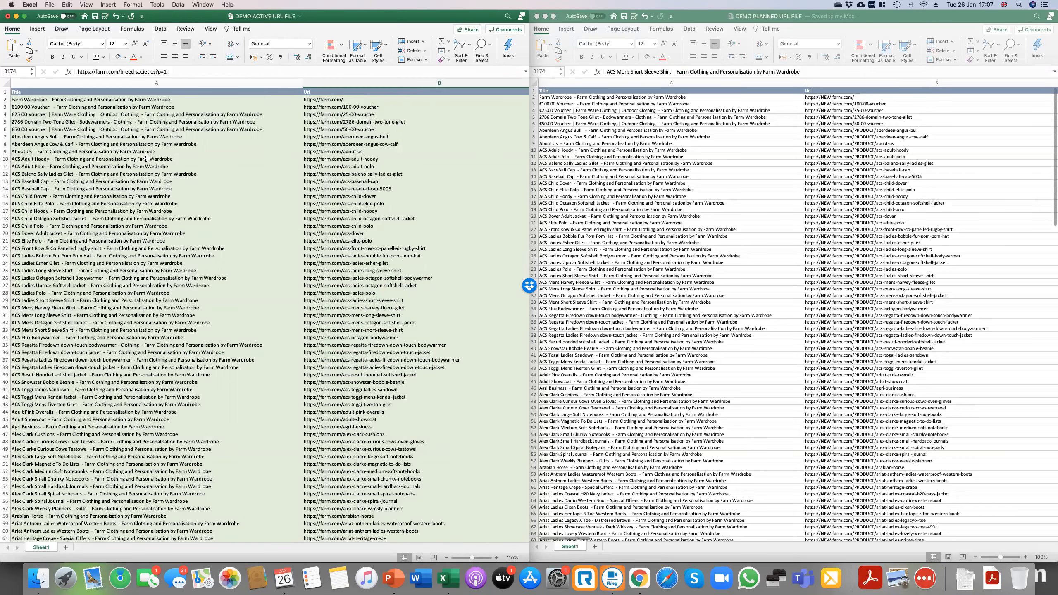
Step: Examine the page titles and URLs throughout the list in DEMO ACTIVE URL FILE
scroll(146, 158, down, 6)
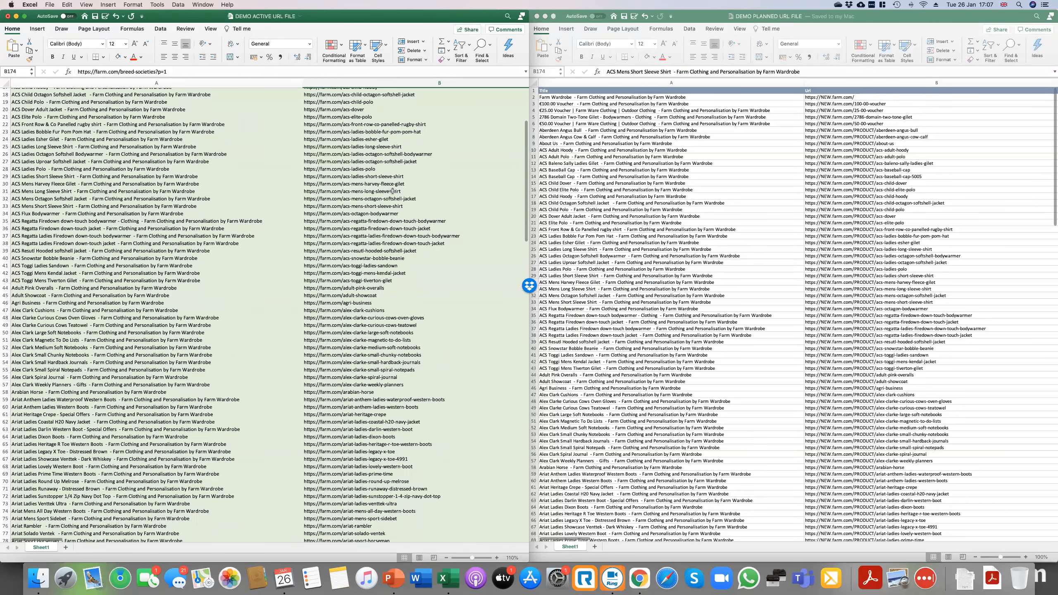
scroll(363, 262, down, 4)
scroll(363, 262, down, 7)
scroll(363, 261, down, 11)
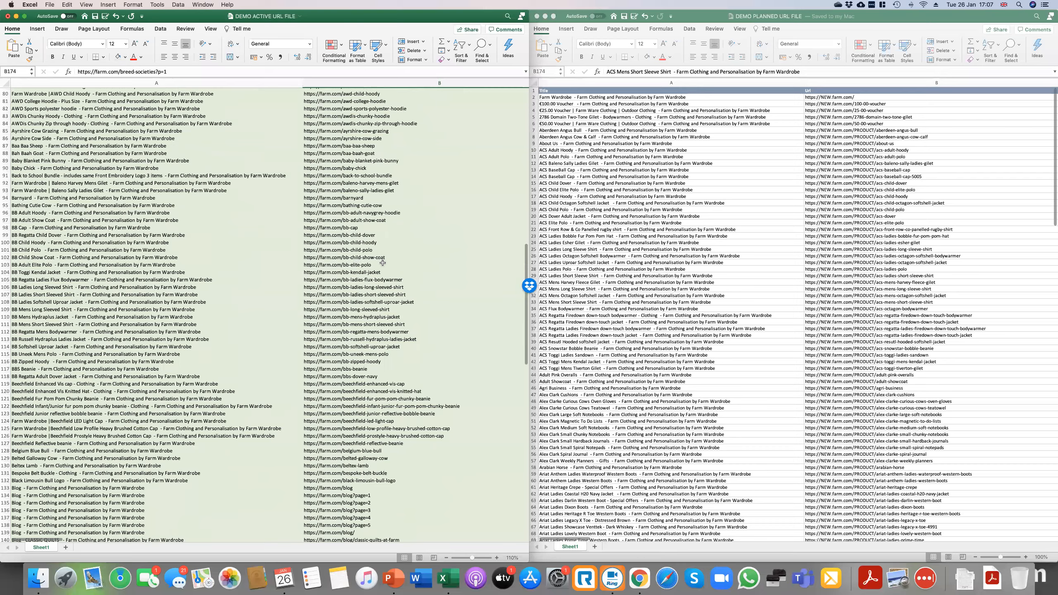
scroll(383, 262, down, 5)
scroll(379, 264, down, 9)
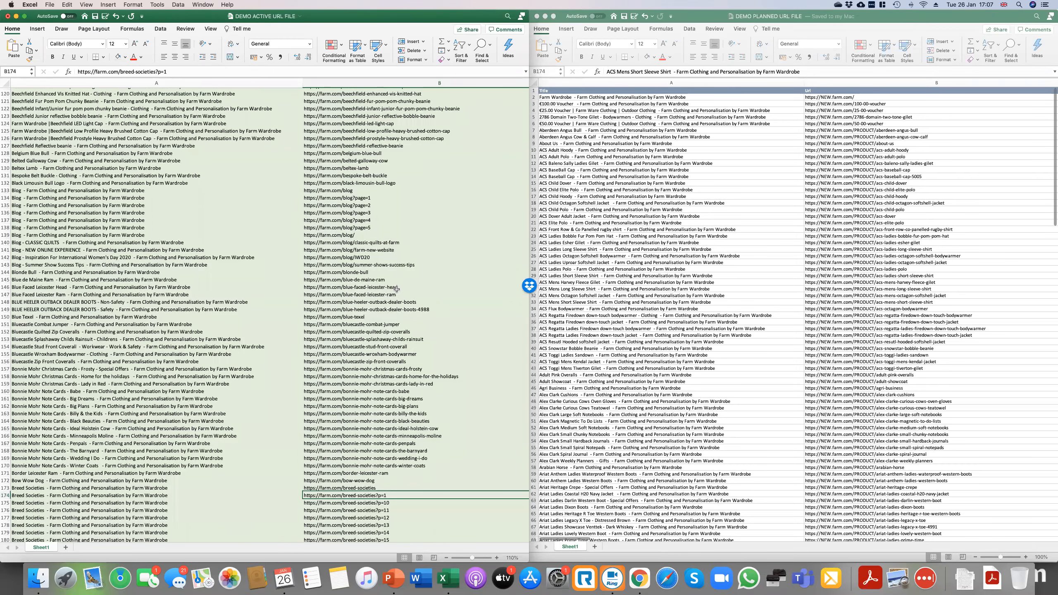
scroll(458, 391, down, 14)
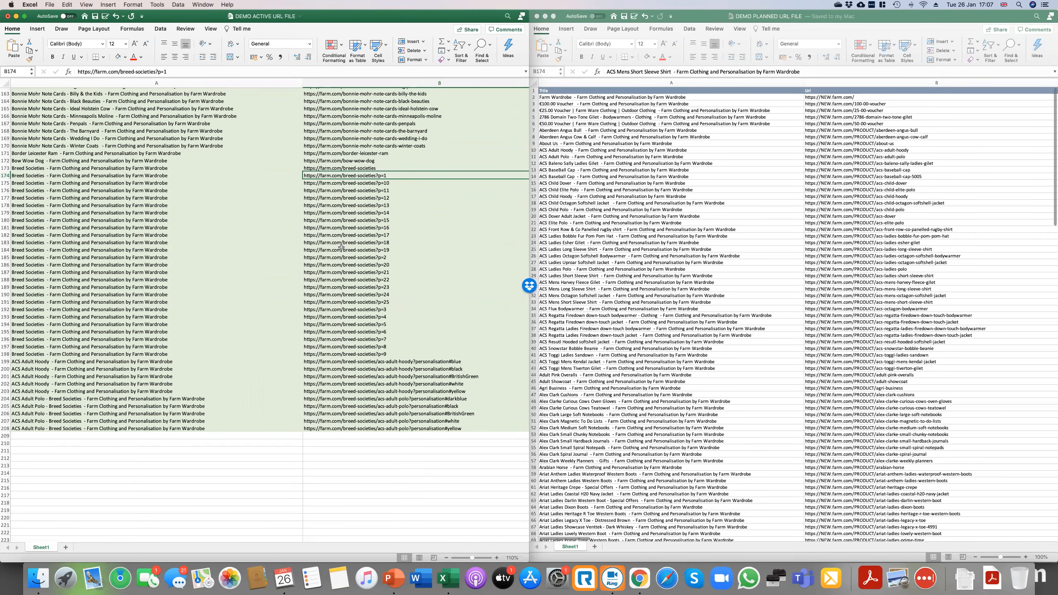
scroll(341, 248, up, 20)
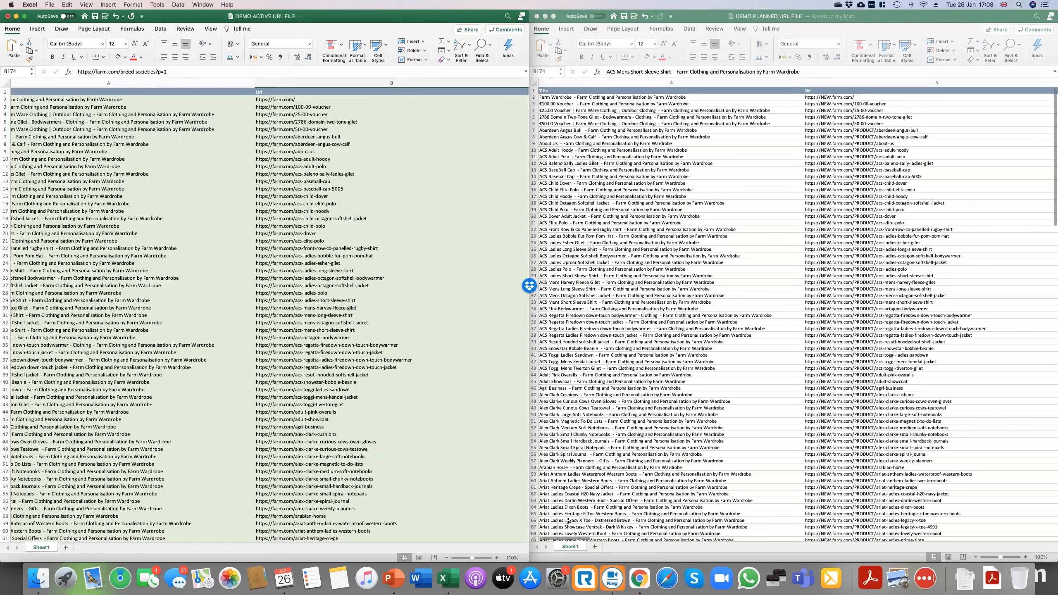
Step: Switch to Chrome and log in to the match2lists.com account
click(646, 577)
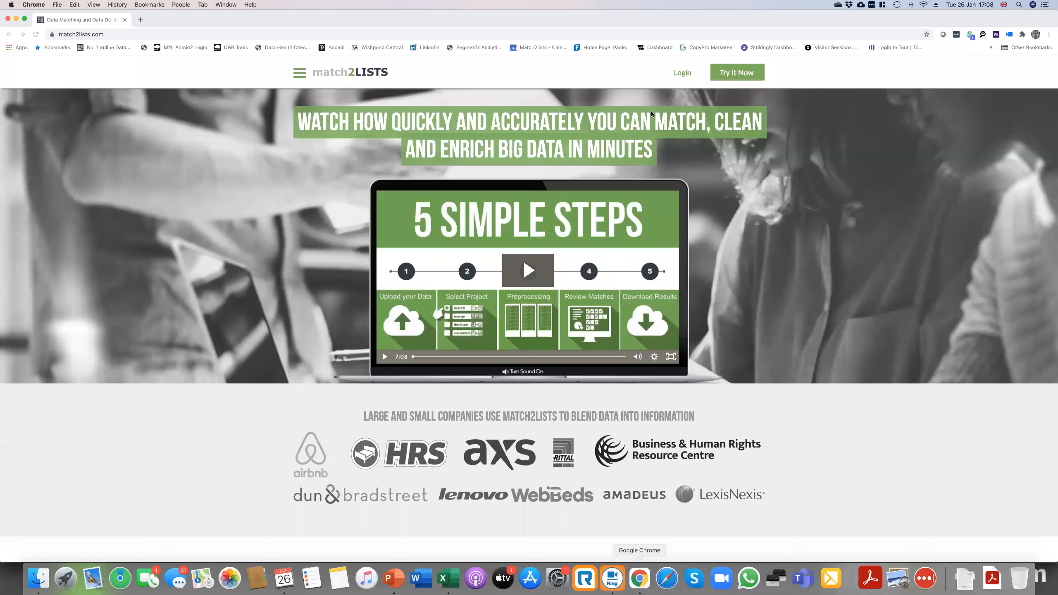
click(680, 73)
click(504, 195)
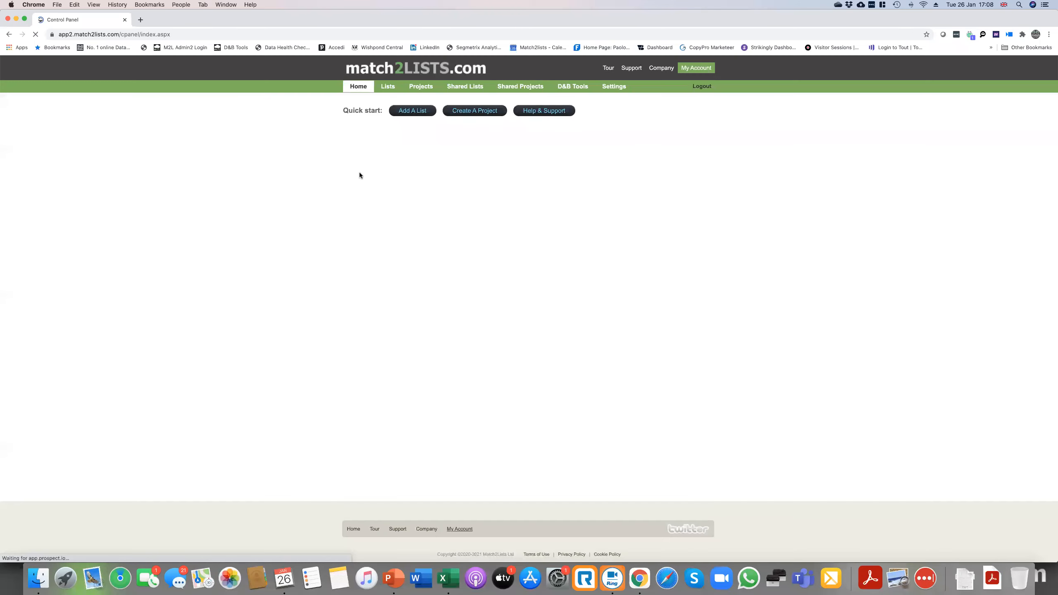
Step: Start adding a list named DEMO NEW URL FILE with Global as its country
click(414, 111)
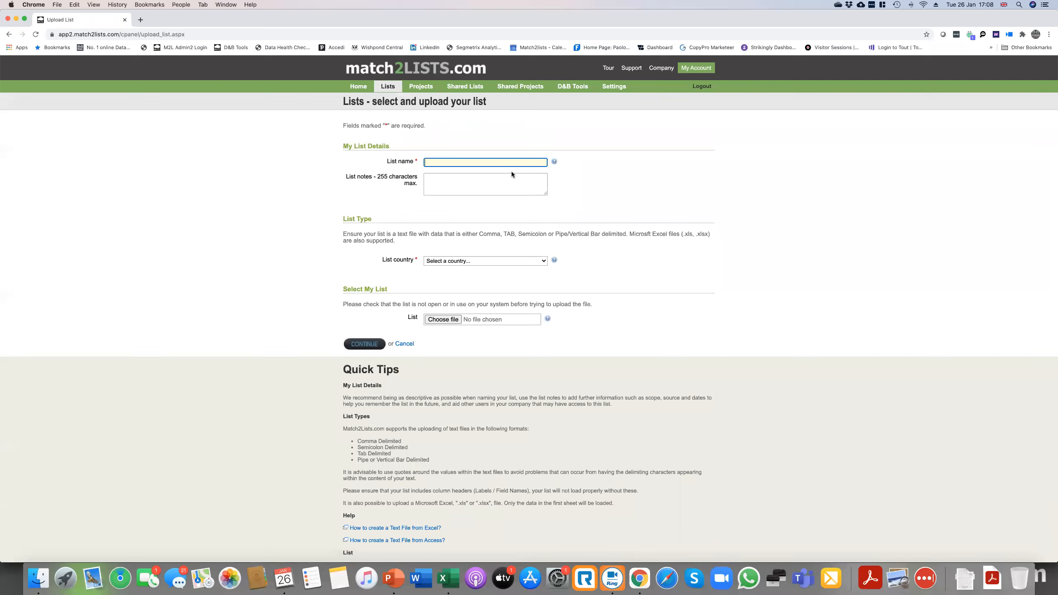
text(De)
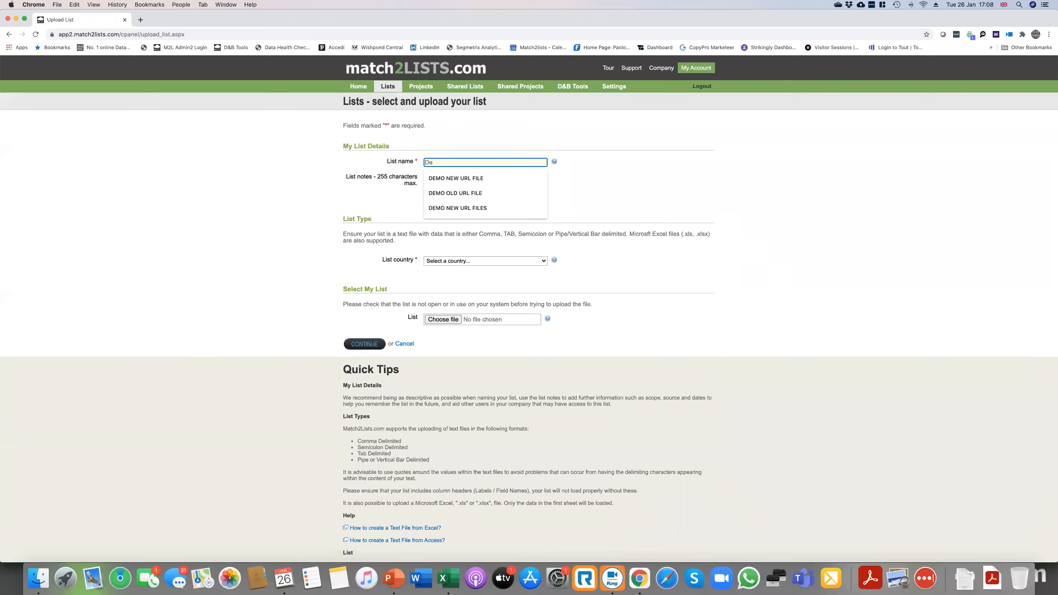
click(515, 177)
click(445, 262)
click(436, 269)
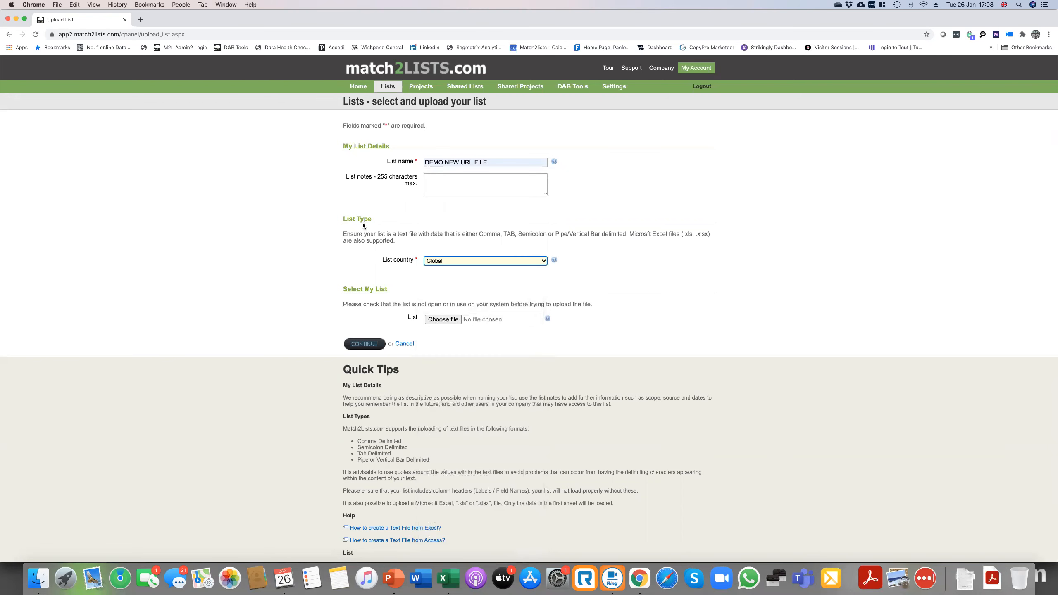
Step: Upload DEMO PLANNED URL FILE .xlsx as the list's source and approve the preview of its rows
click(443, 319)
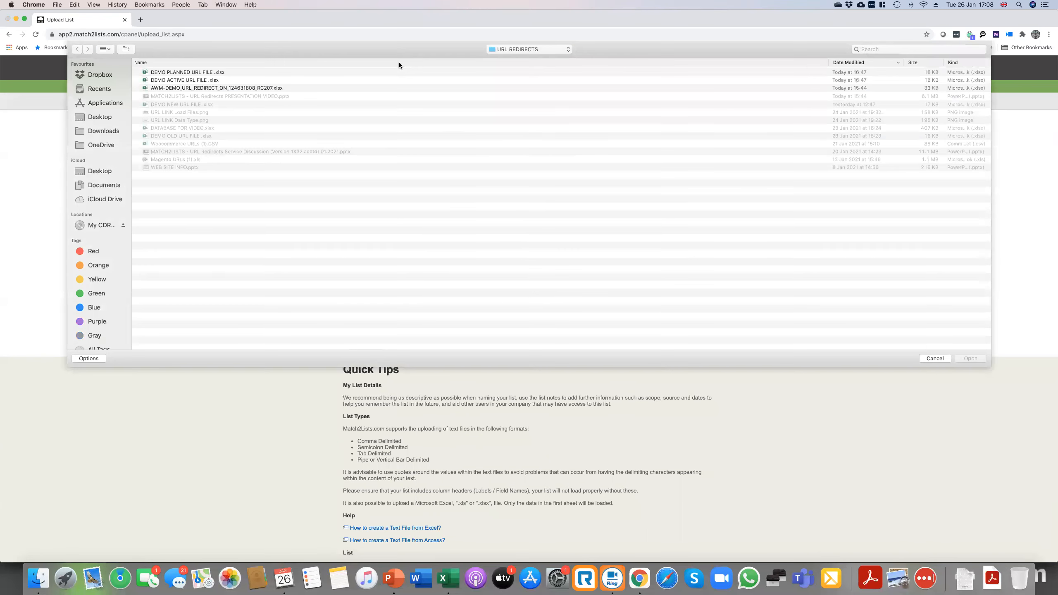
click(198, 73)
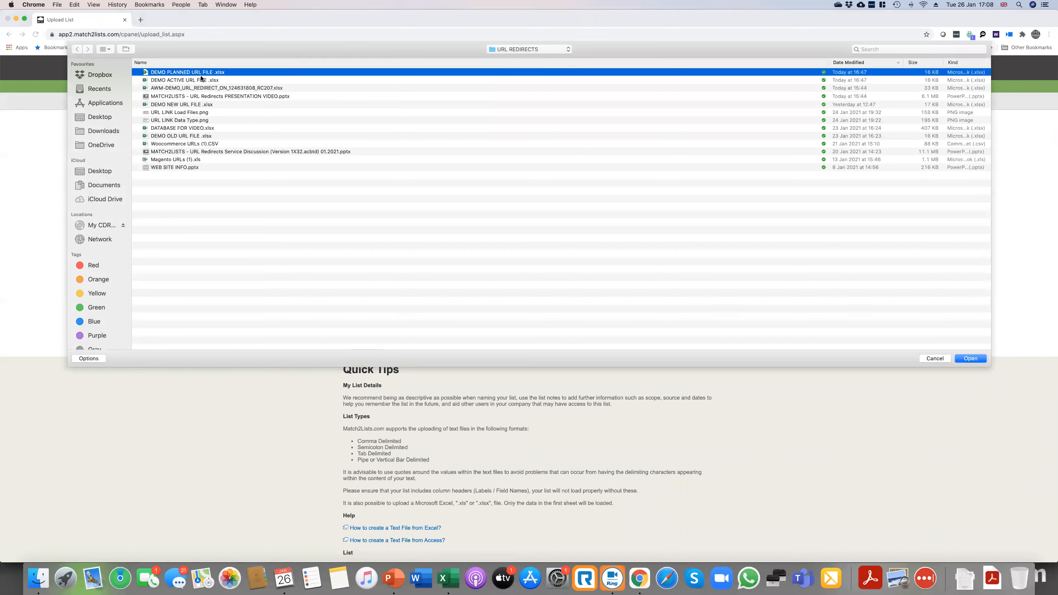
click(971, 359)
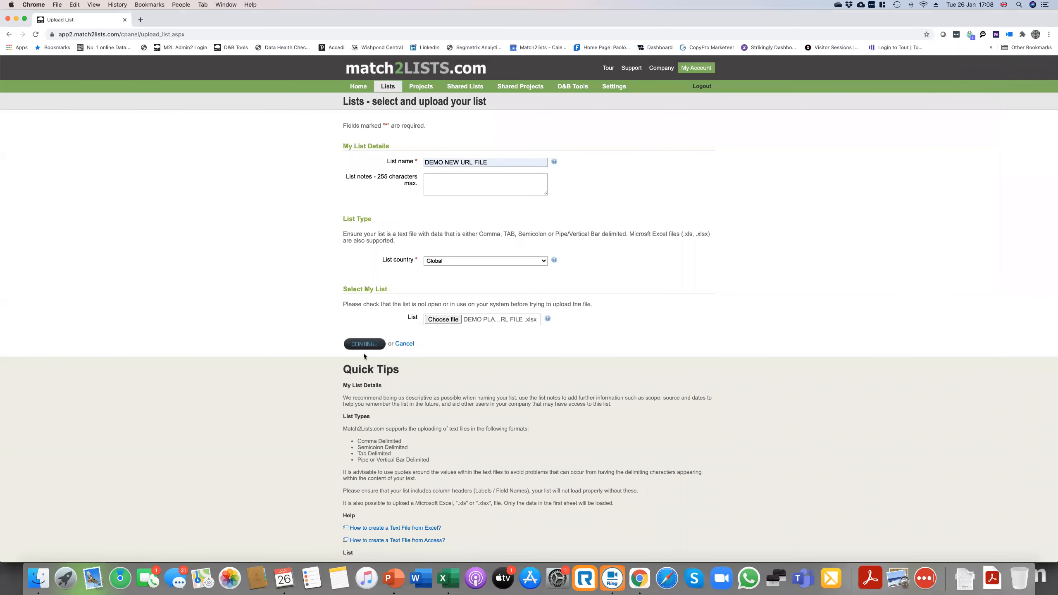
click(363, 344)
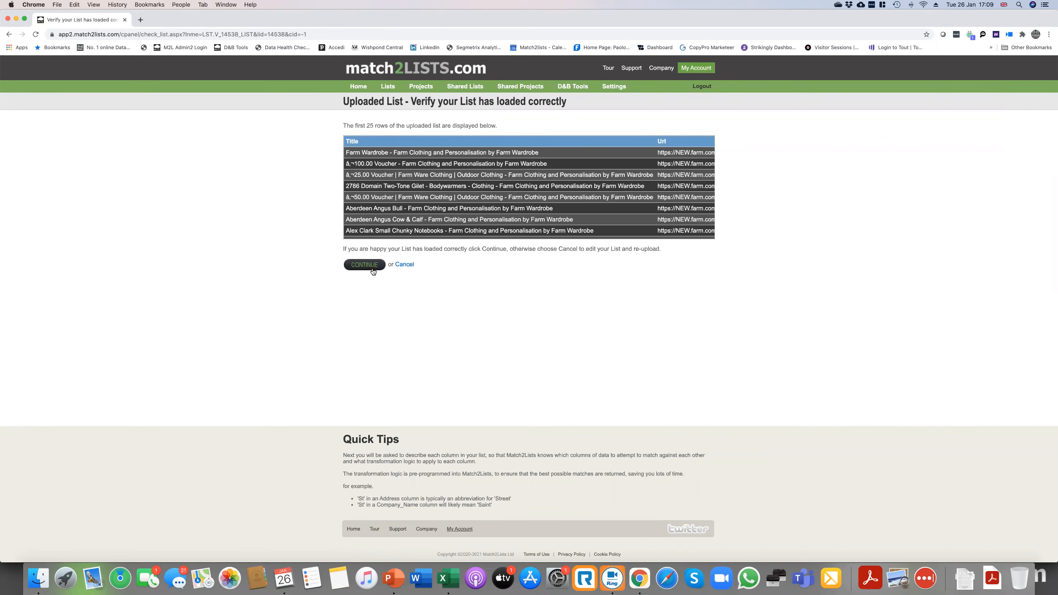
click(373, 271)
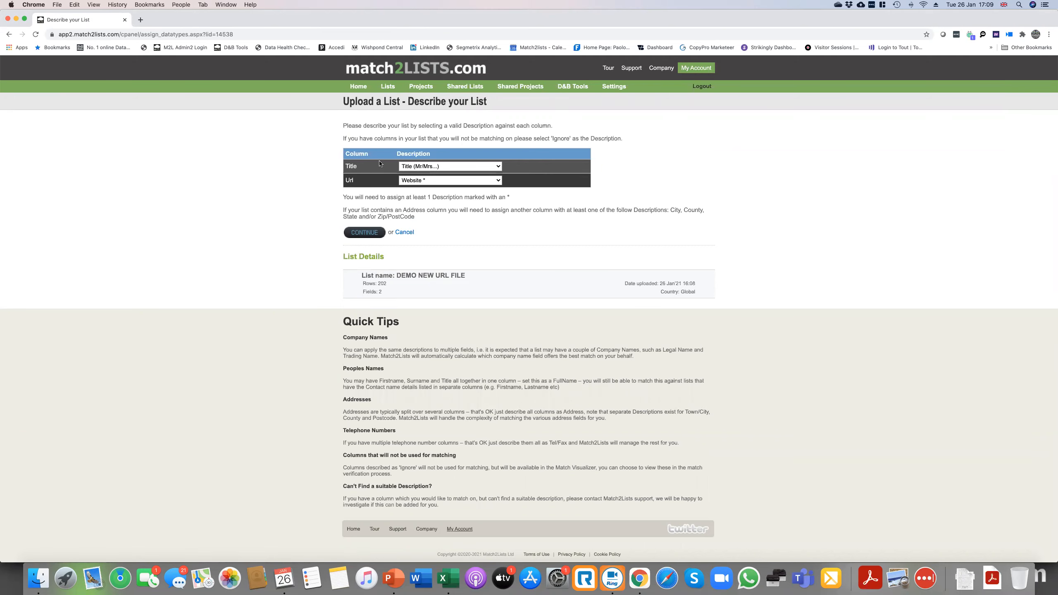
Step: Describe the Title column as Ignore and the Url column as URL Link, and submit the list
click(433, 166)
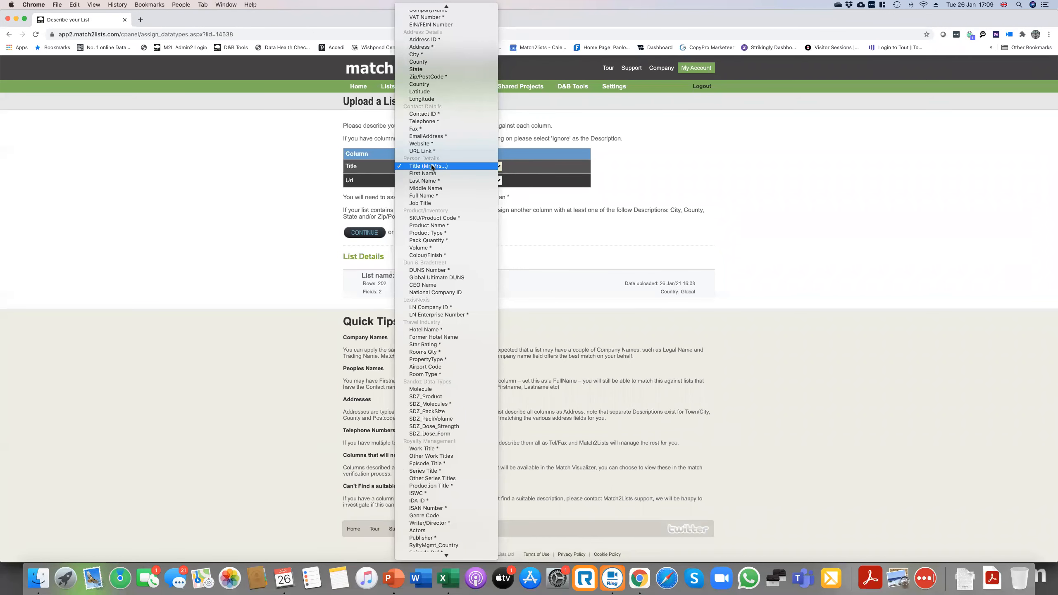
scroll(446, 104, up, 1)
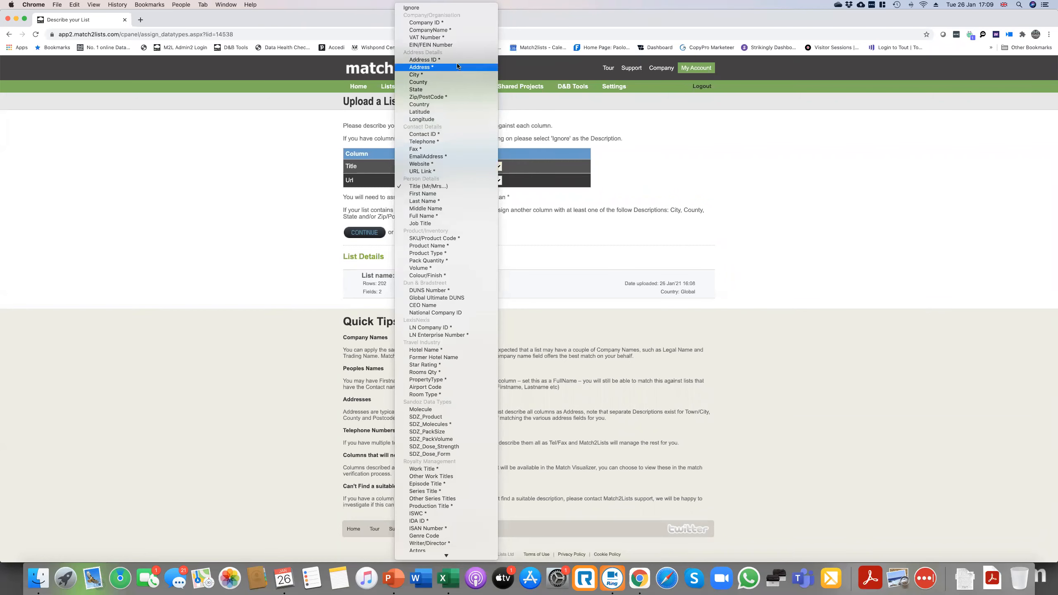
click(454, 8)
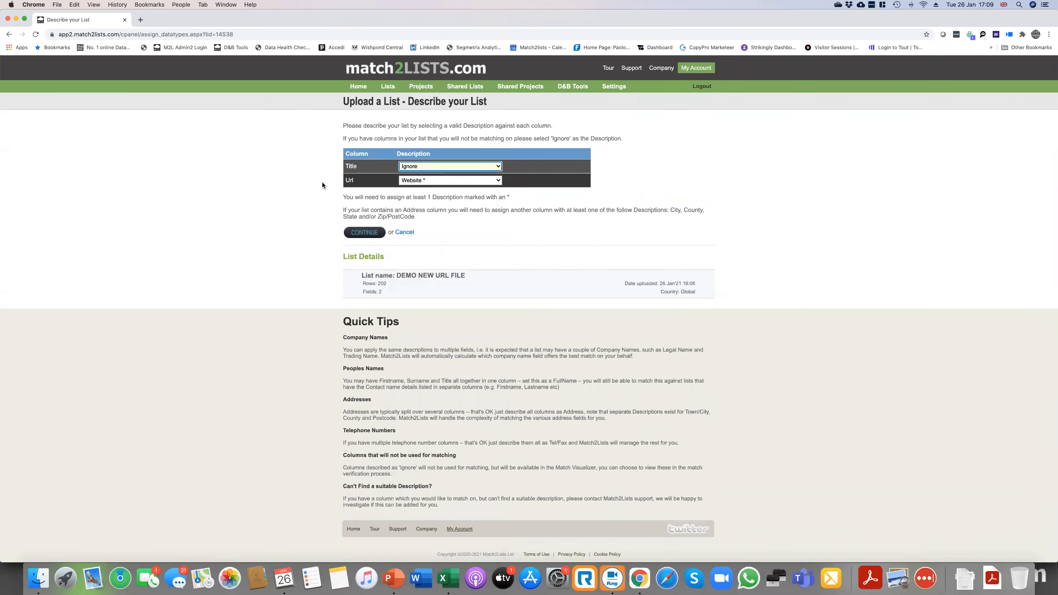
click(416, 181)
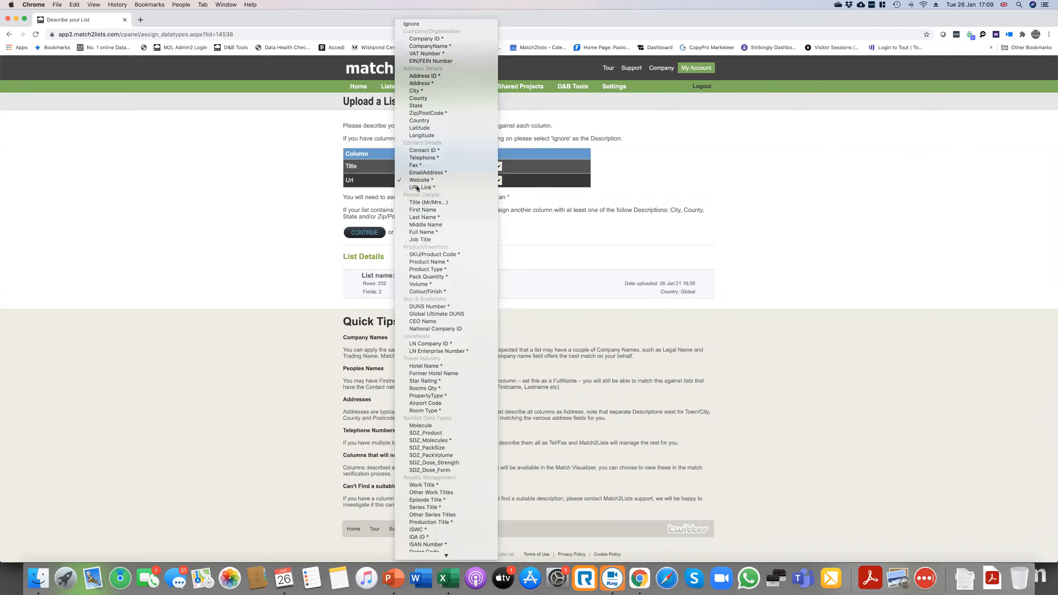
click(420, 187)
click(361, 232)
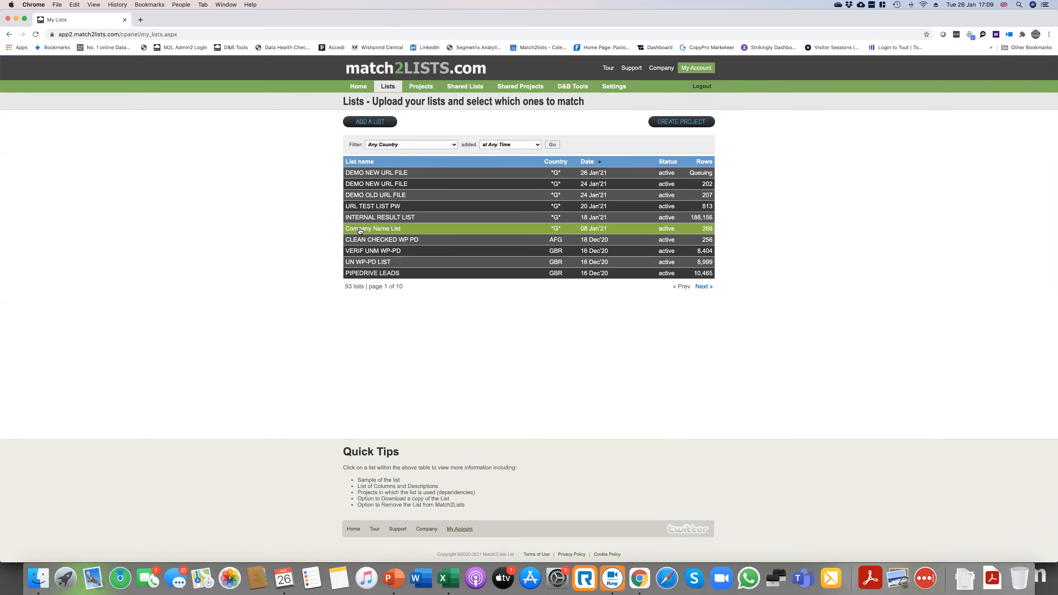
Step: Open the matches of the DEMO URL REDIRECT (O/N) project in the Match Visualiser
click(425, 87)
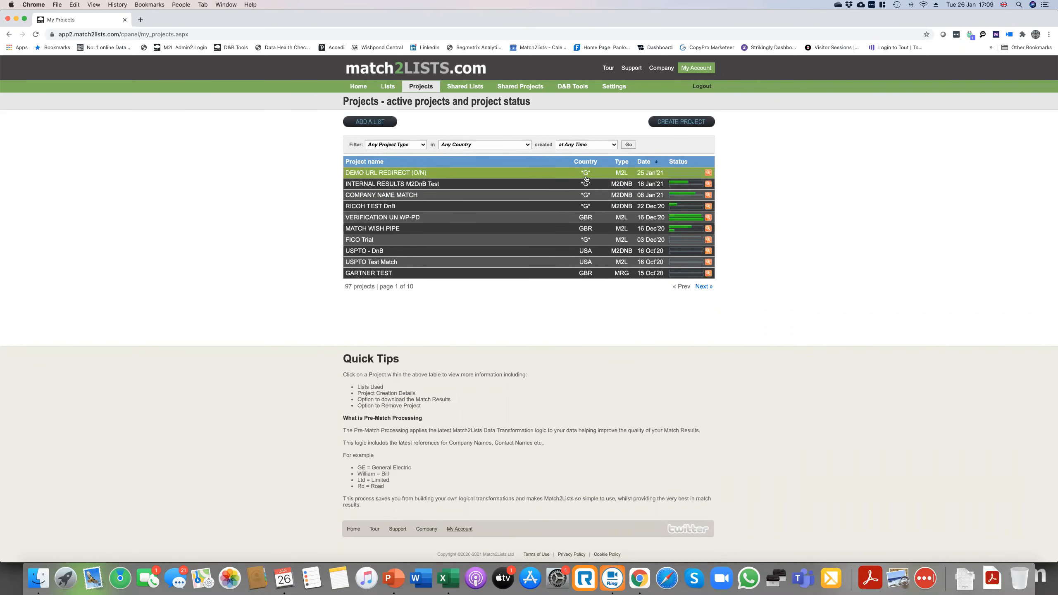
click(708, 173)
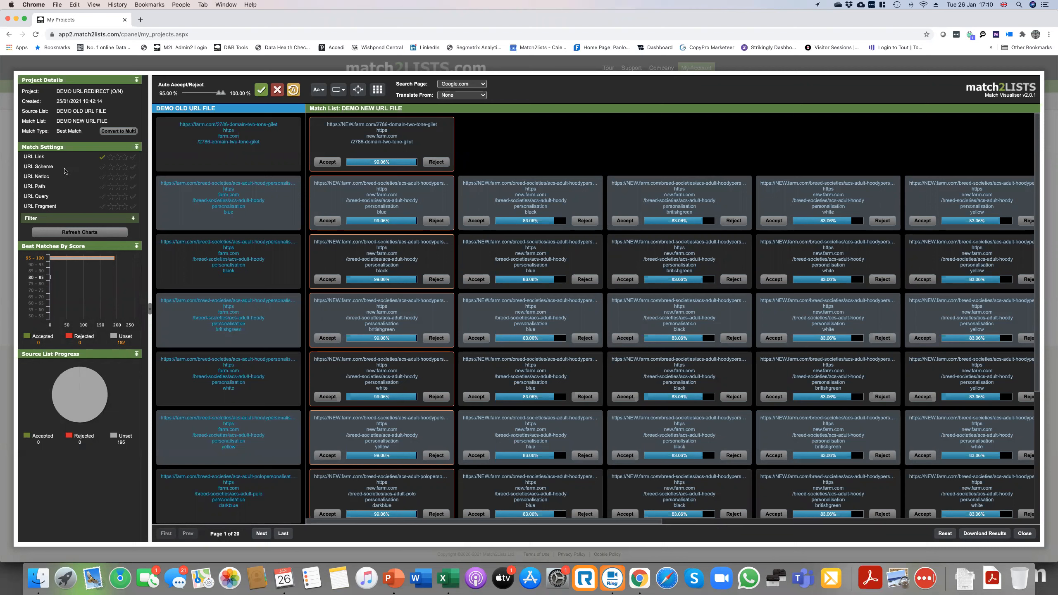
Step: Match on URL Scheme, Path, Query and Fragment, with three stars for Fragment, and auto-accept only the 100% matches
click(102, 168)
click(124, 207)
click(91, 234)
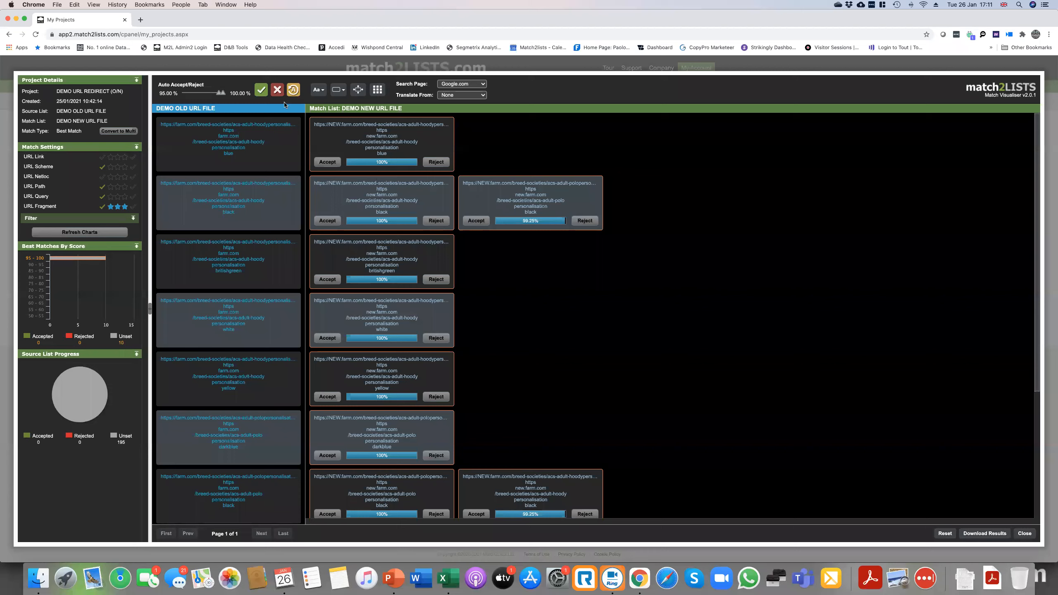
drag(219, 94, 223, 95)
click(260, 90)
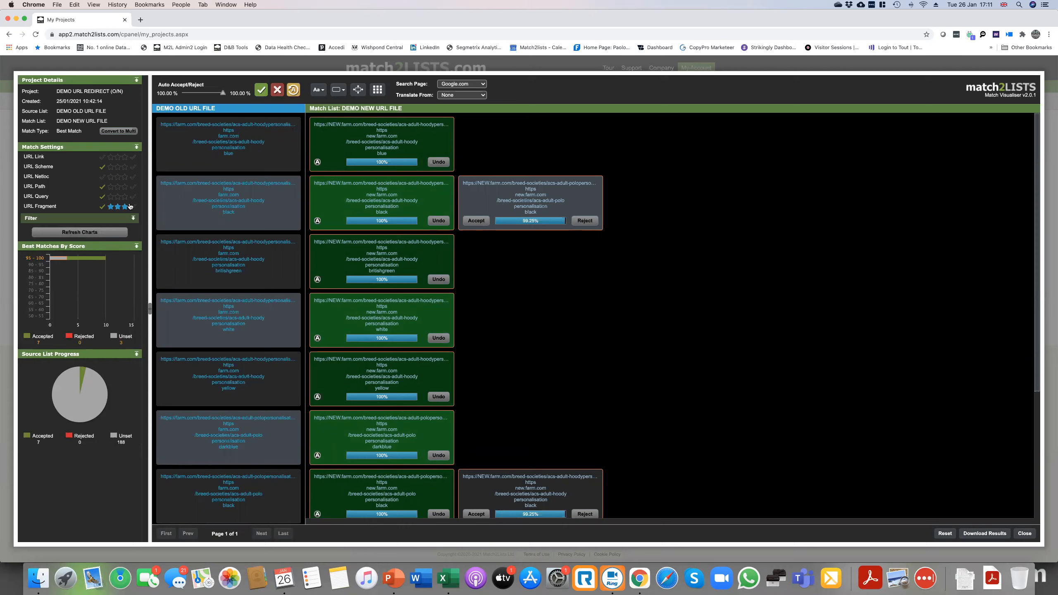
Step: Rerun the match with two stars for URL Query and only high-scoring URL Fragment matches, and auto-accept those scoring 95–100%
click(110, 206)
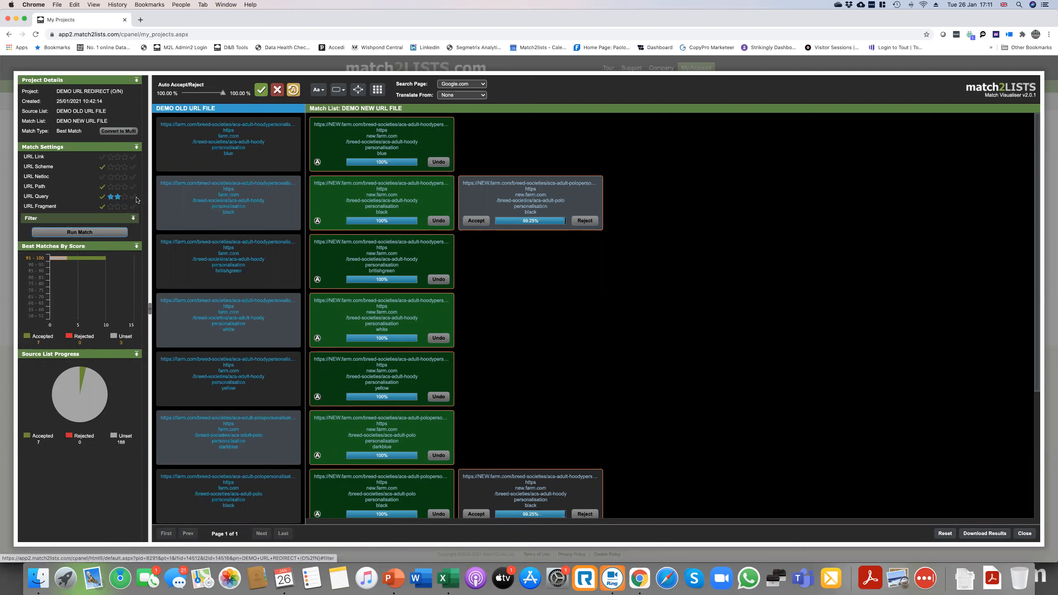
click(103, 230)
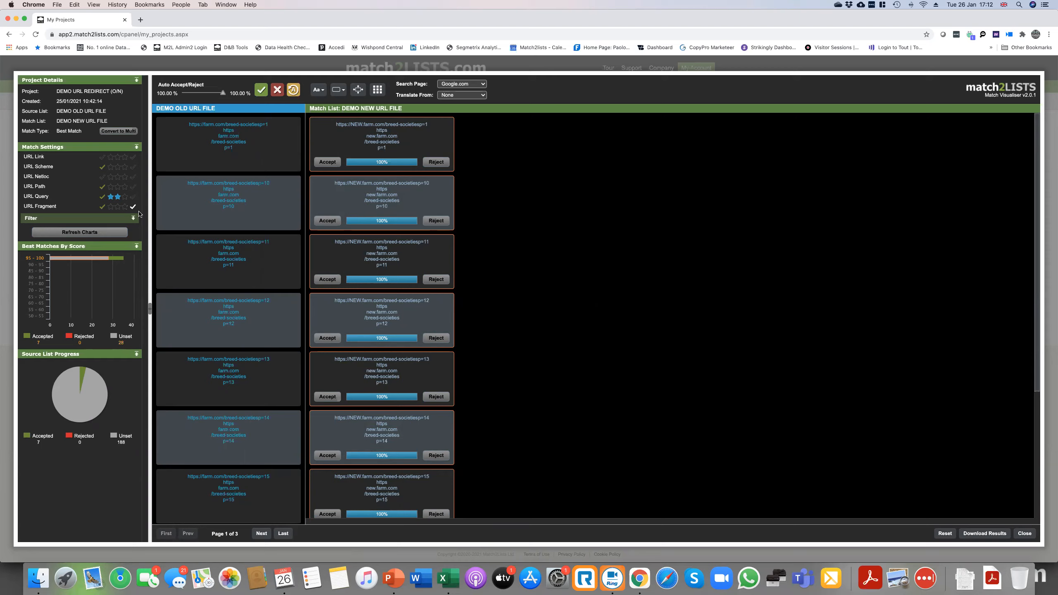
click(284, 535)
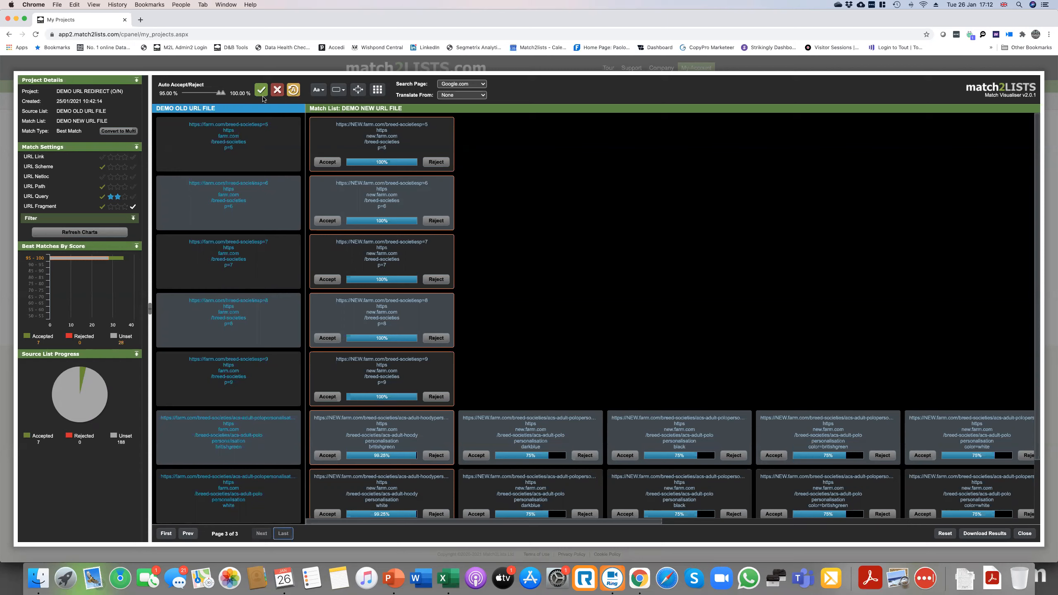
click(261, 90)
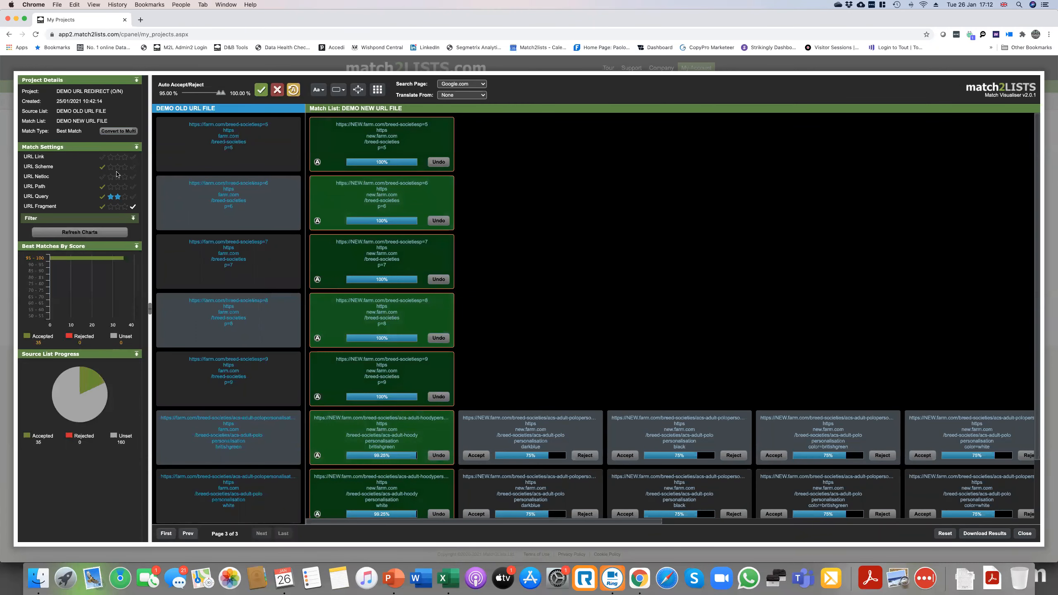
Step: Rerun the match on URL Scheme and URL Path only, with one star for Path, and auto-accept matches scoring 95–100%
mouse_move(74, 362)
click(110, 196)
click(110, 187)
click(103, 197)
click(103, 207)
click(78, 233)
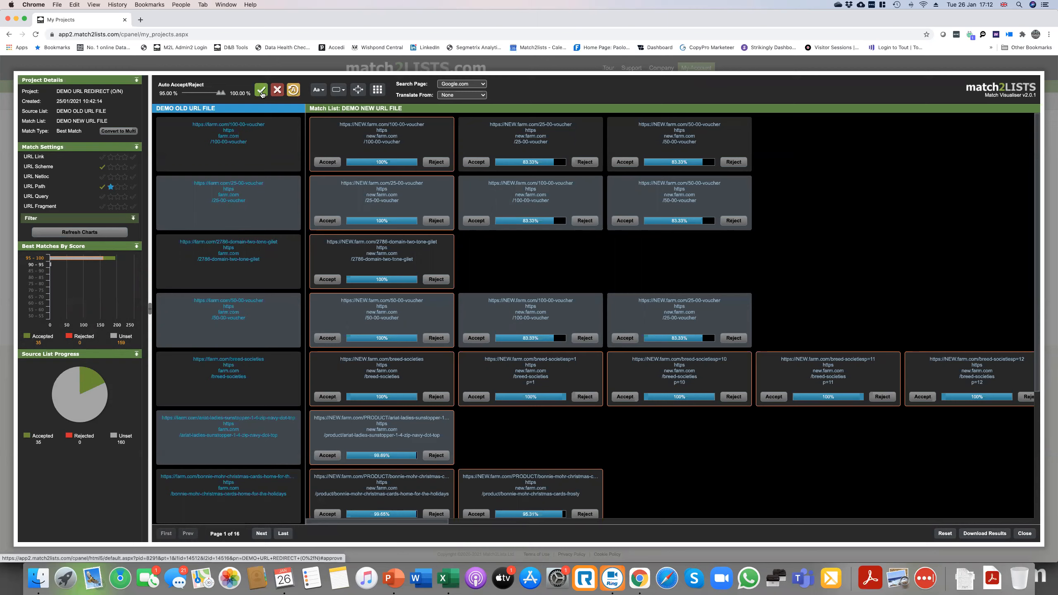
click(261, 90)
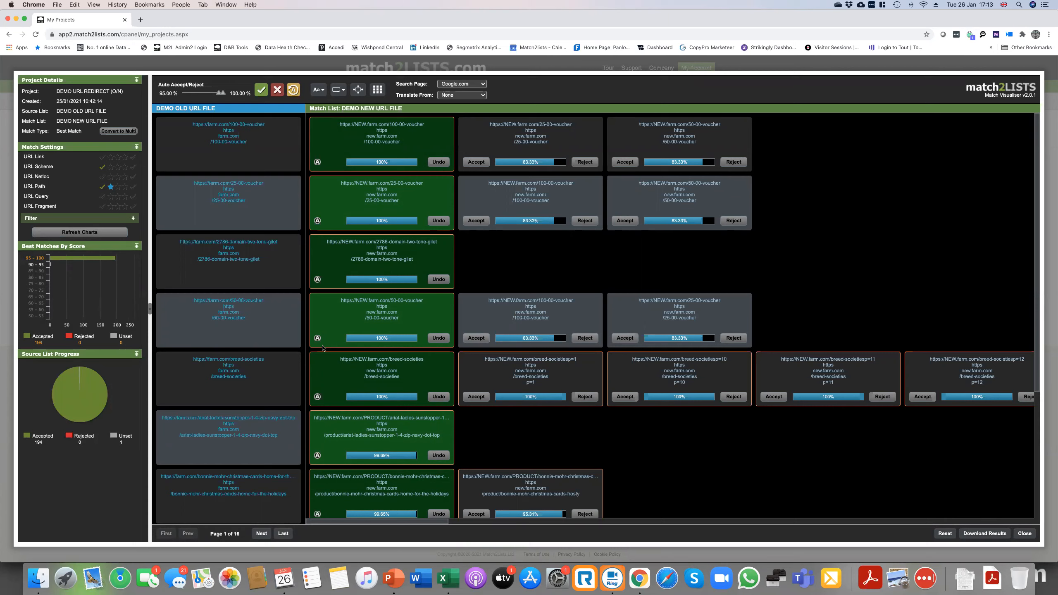
Step: Rerun the match on URL Link, Scheme, Path, Query and Fragment without stars, and show the unaccepted matches in the 55–60% range
click(110, 187)
click(102, 197)
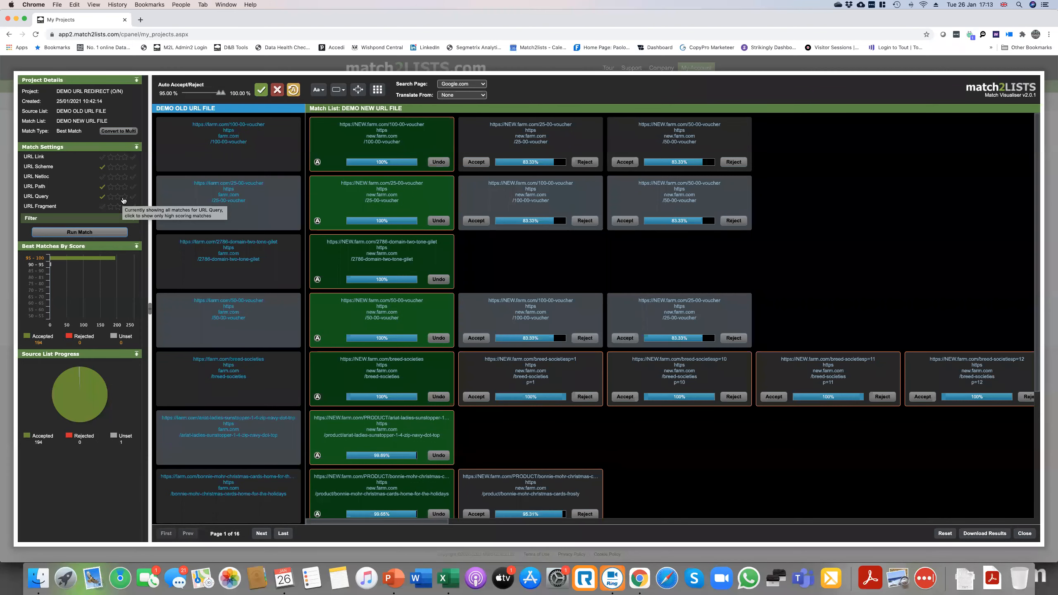
click(103, 208)
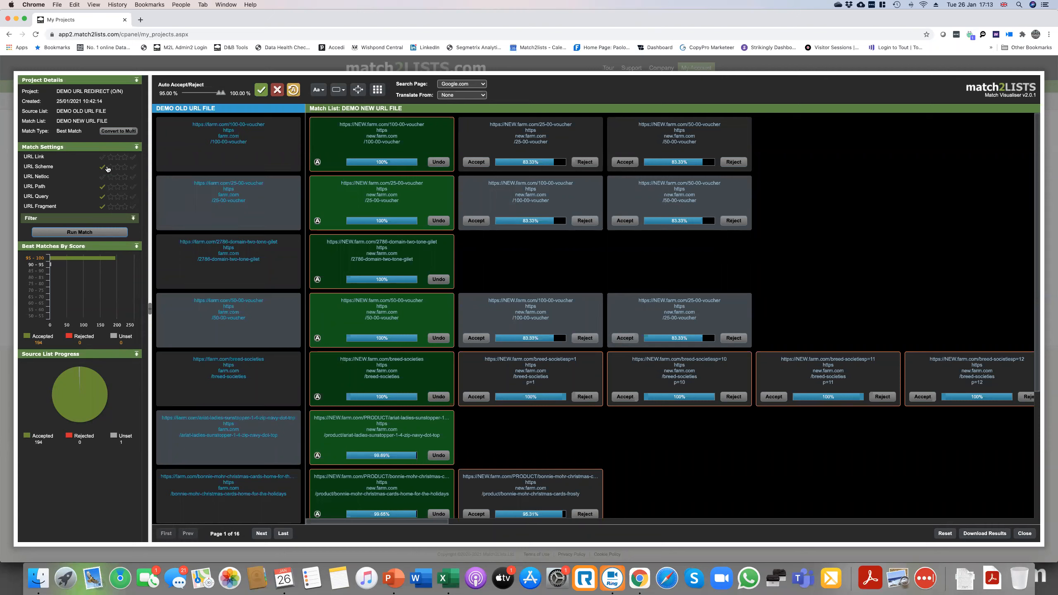
click(102, 157)
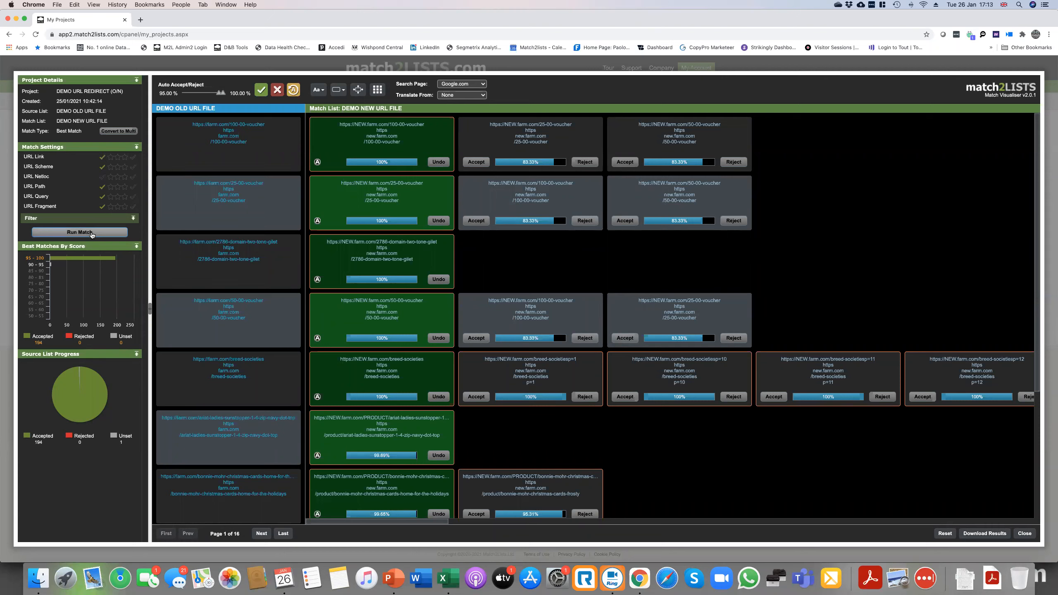
click(92, 233)
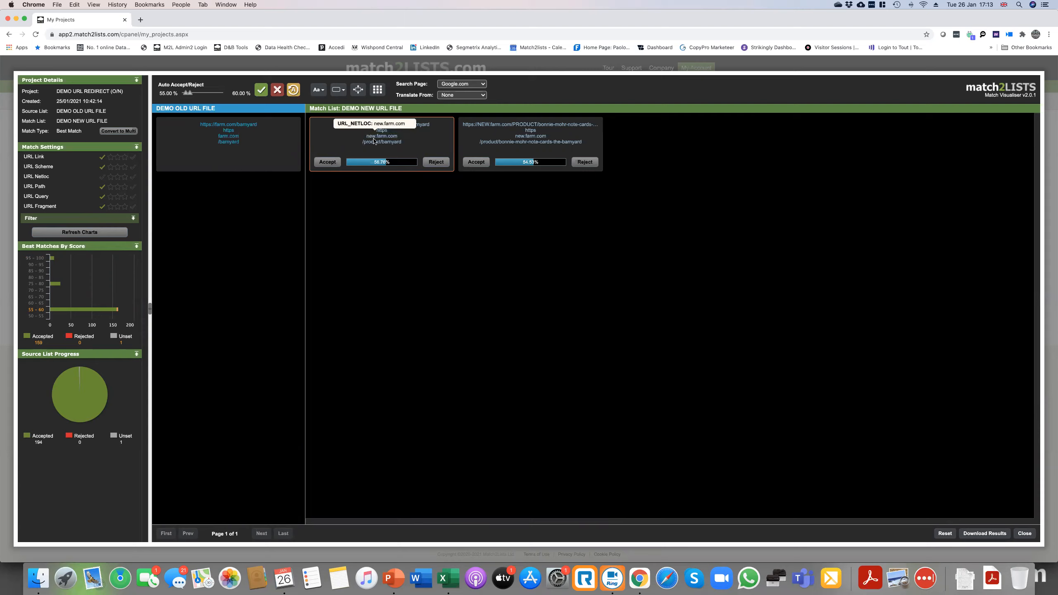
mouse_move(230, 140)
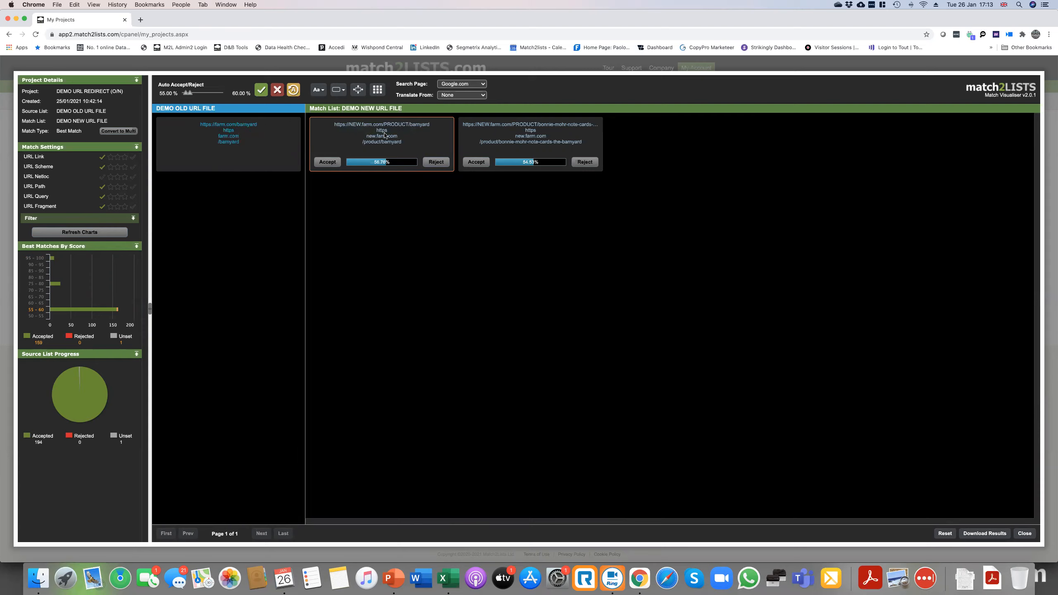
Step: Exclude URL Path from the match criteria and accept the new /product/barnyard URL as the match for the old /barnyard URL
mouse_move(384, 135)
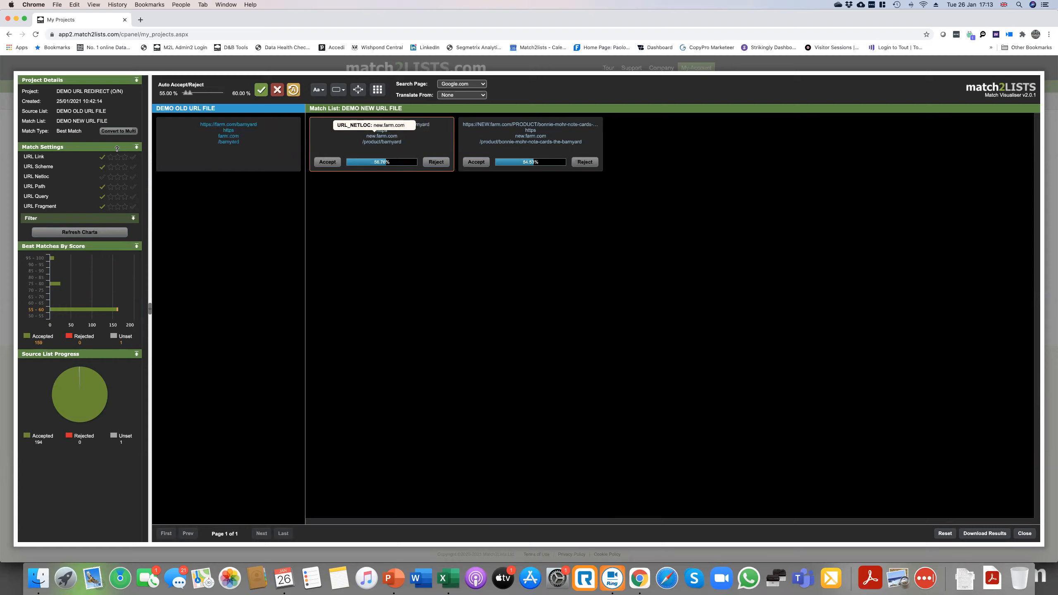
click(104, 188)
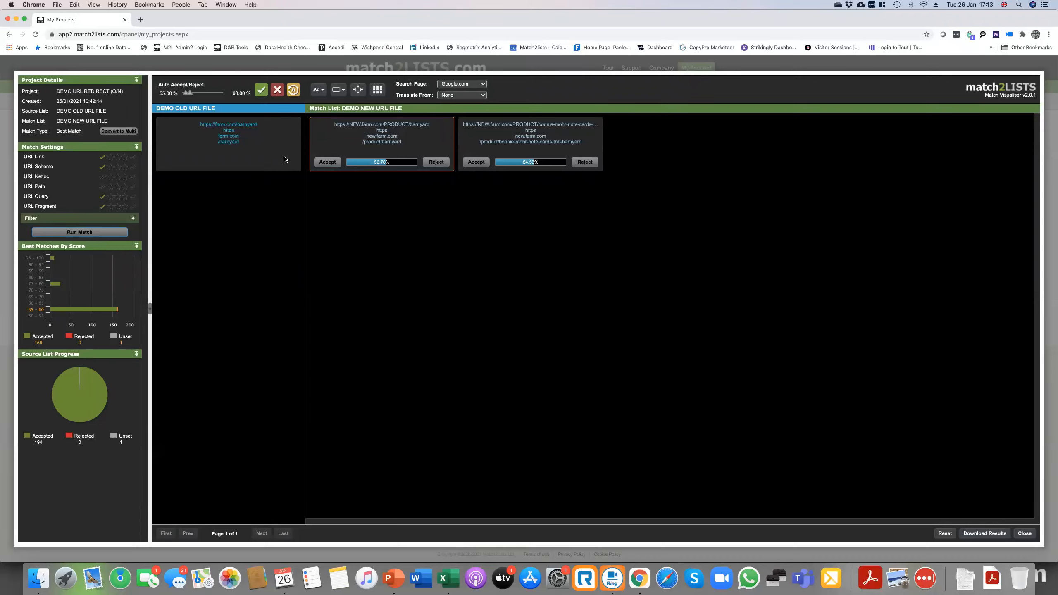
click(324, 167)
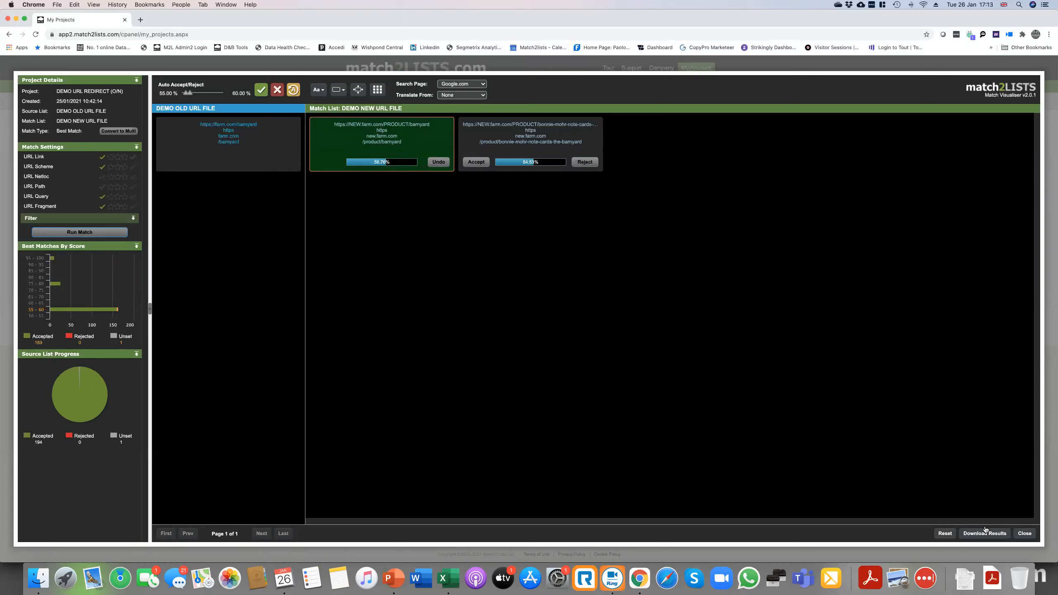
Step: Open the download options for the match results and choose to export All With Matches
mouse_move(89, 398)
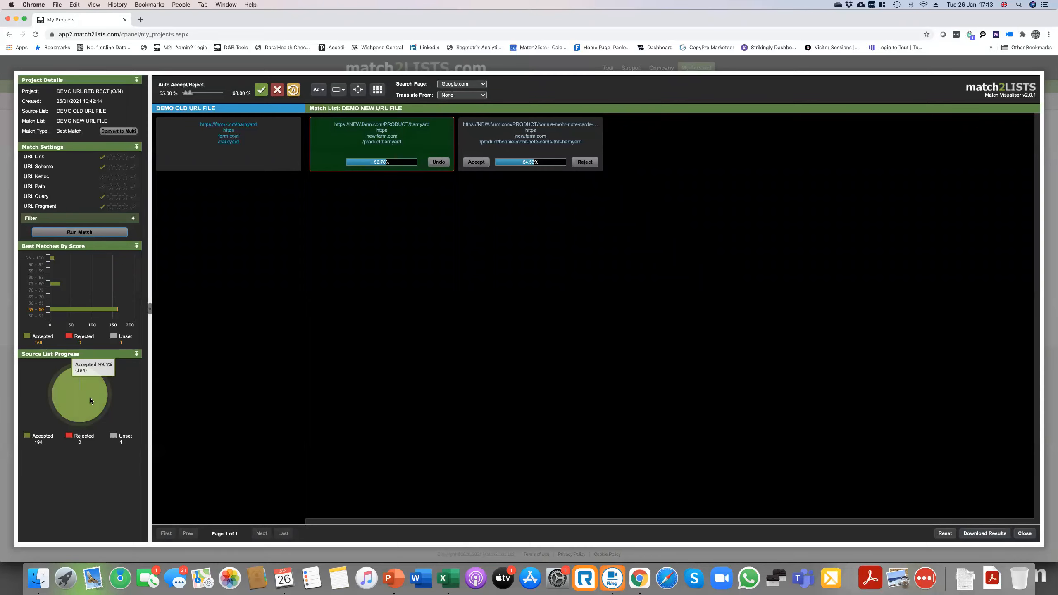
click(981, 534)
click(509, 280)
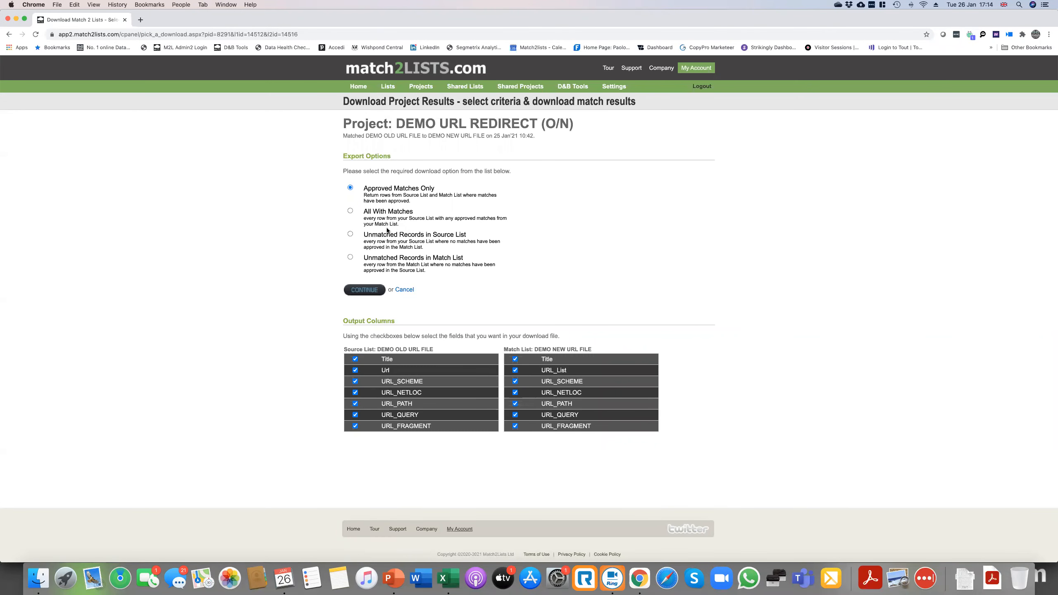
click(350, 211)
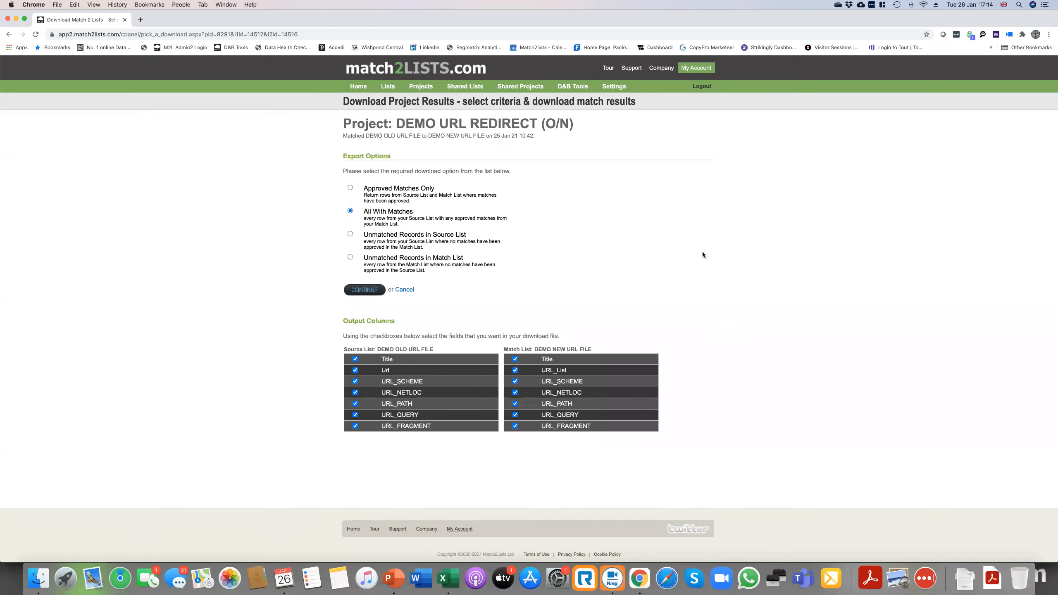